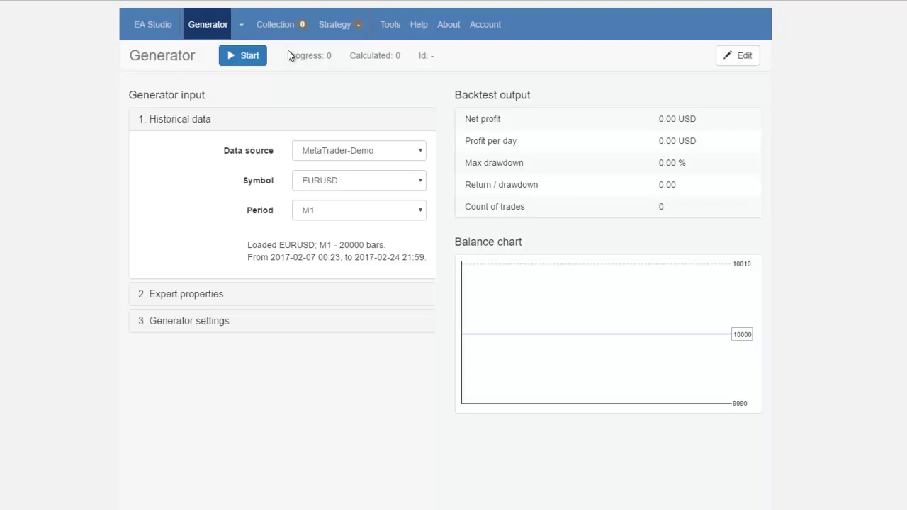
Look over the Generator, strategy editor and Reactor views, ending in the Reactor workspace
{"action": "left_click", "coordinate": [240, 22]}
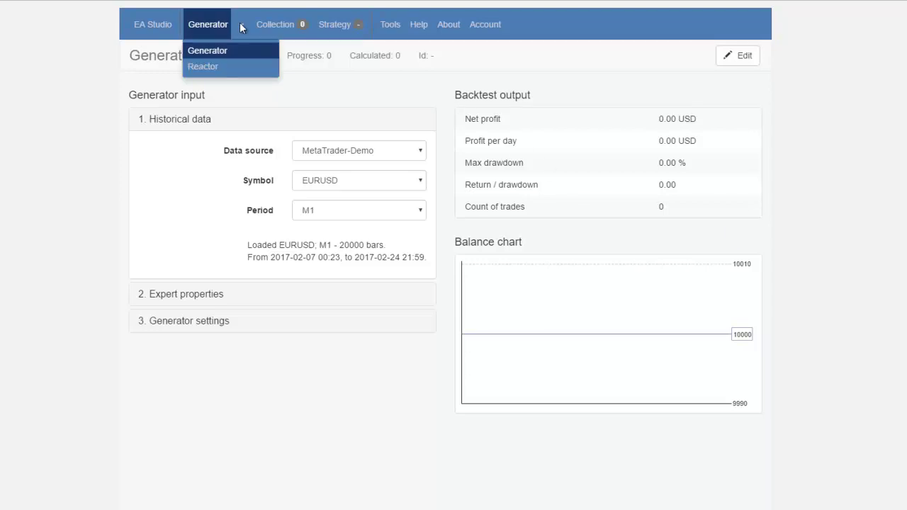
{"action": "left_click", "coordinate": [239, 66]}
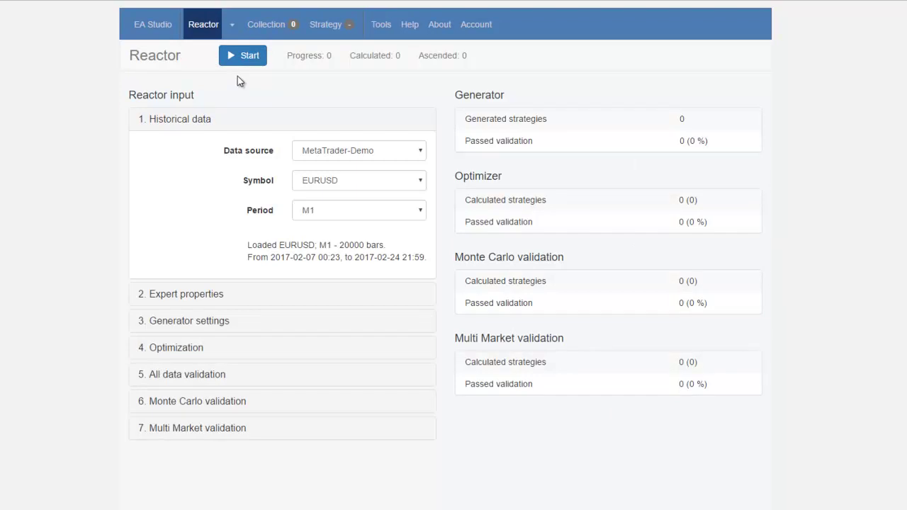
{"action": "left_click", "coordinate": [233, 28]}
{"action": "left_click", "coordinate": [227, 50]}
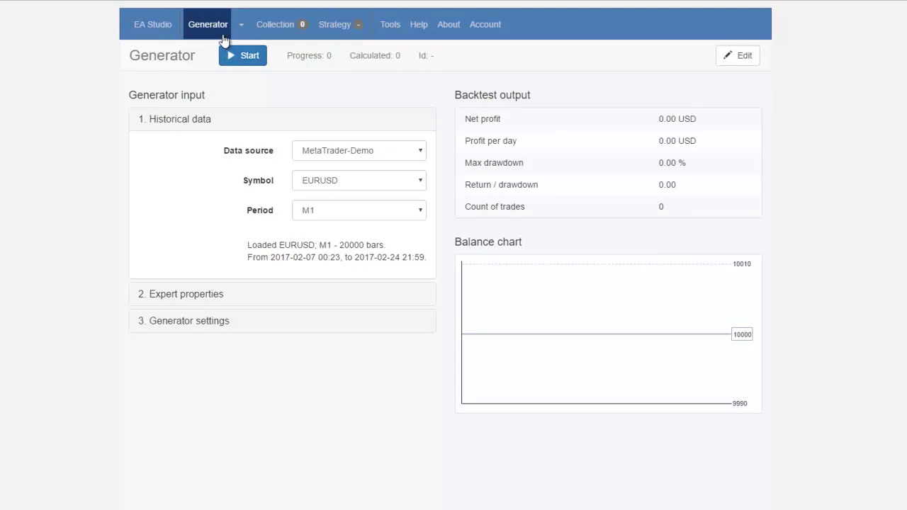
{"action": "left_click", "coordinate": [326, 32]}
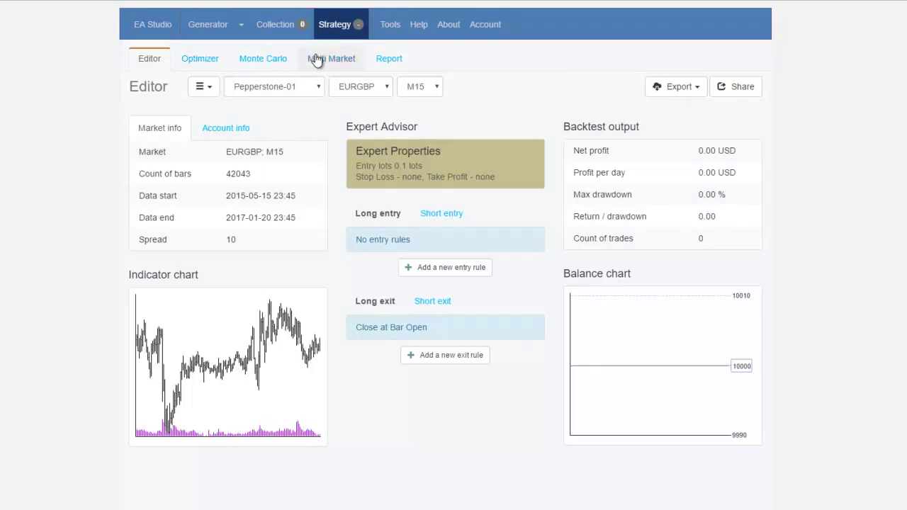
{"action": "left_click", "coordinate": [242, 25]}
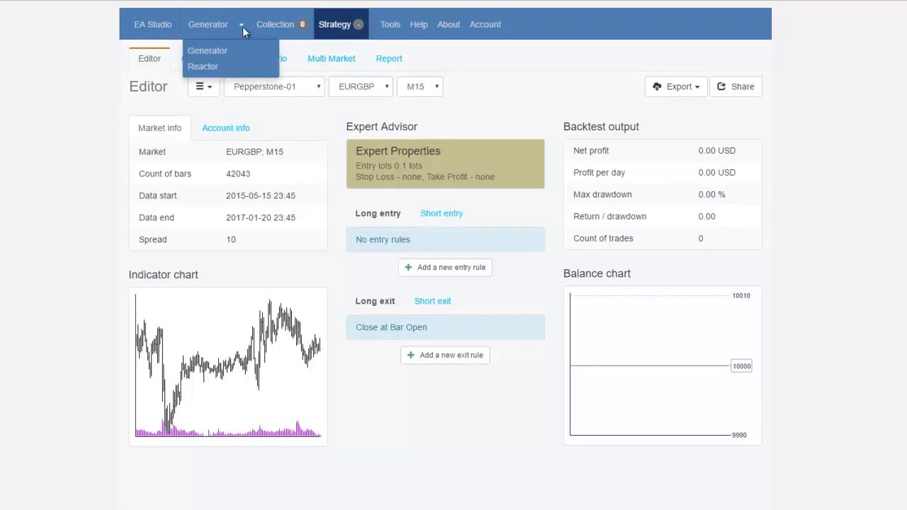
{"action": "left_click", "coordinate": [243, 69]}
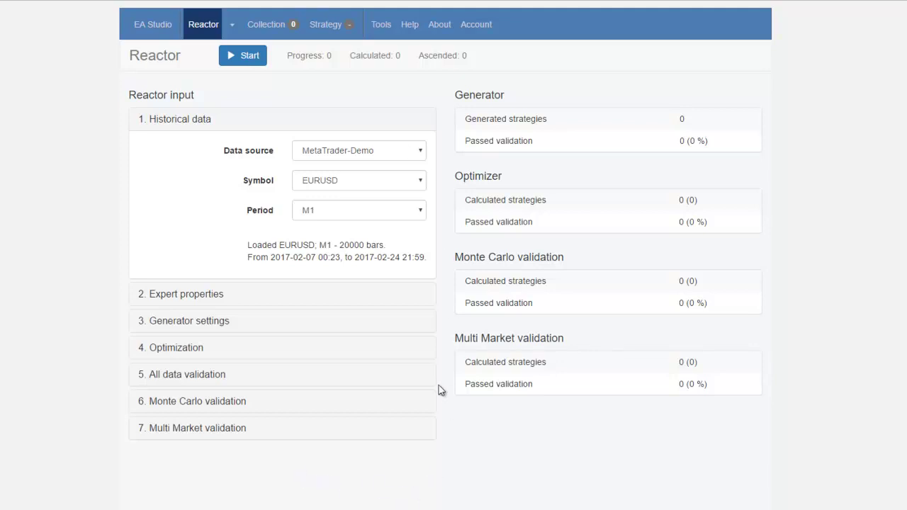
Load Pepperstone-01 historical data on the M15 period
{"action": "left_click", "coordinate": [421, 150]}
{"action": "left_click", "coordinate": [410, 178]}
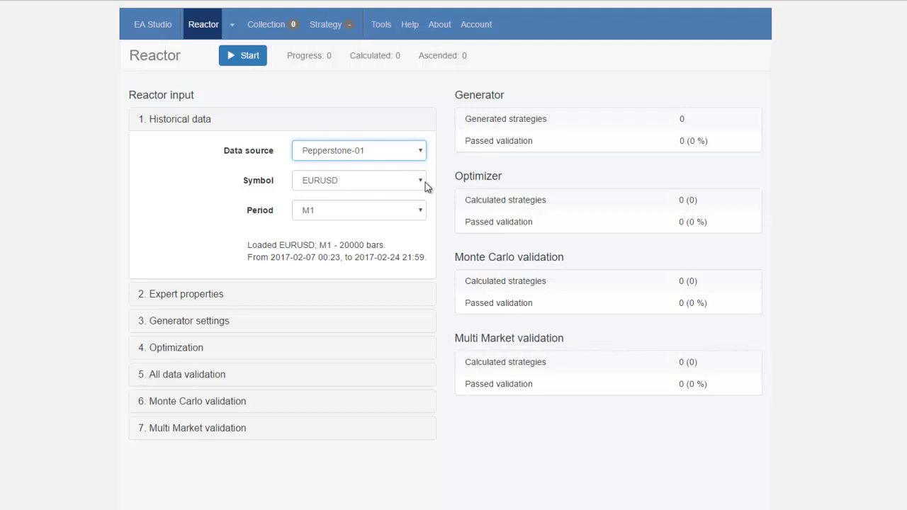
{"action": "left_click", "coordinate": [406, 215]}
{"action": "left_click", "coordinate": [406, 250]}
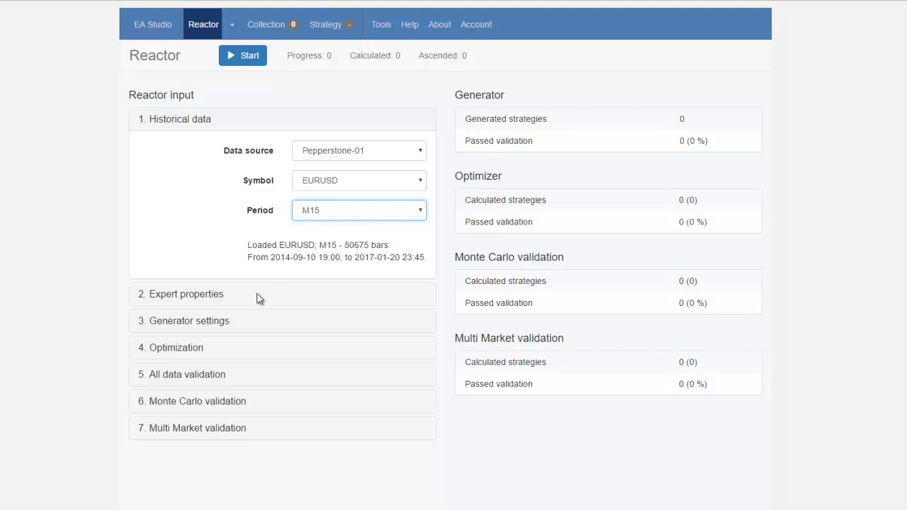
Set the expert's entry lot size to 0.1
{"action": "left_click", "coordinate": [210, 297]}
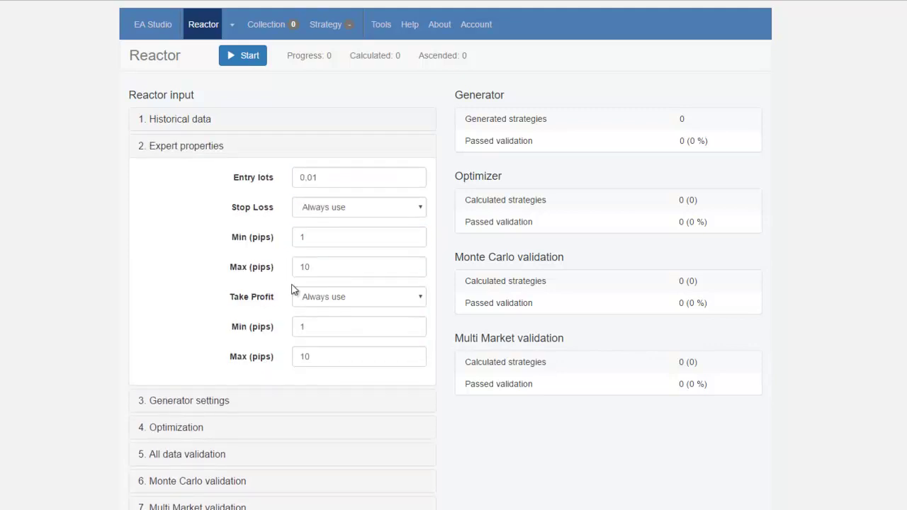
{"action": "left_click", "coordinate": [338, 181]}
{"action": "key", "text": "BackSpace"}
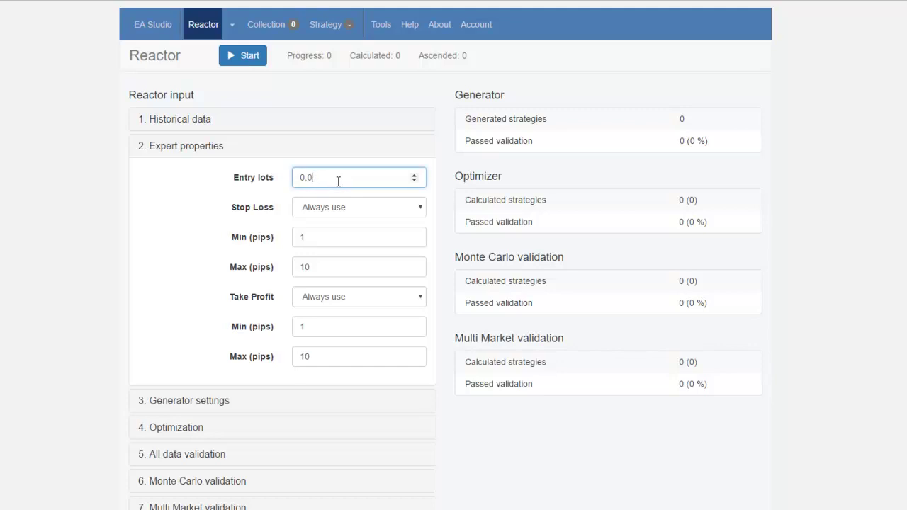
{"action": "key", "text": "BackSpace"}
{"action": "key", "text": "BackSpace"}
{"action": "type", "text": ".1"}
Set stop loss to 10–50 pips and take profit to 50–100 pips
{"action": "left_click", "coordinate": [330, 235]}
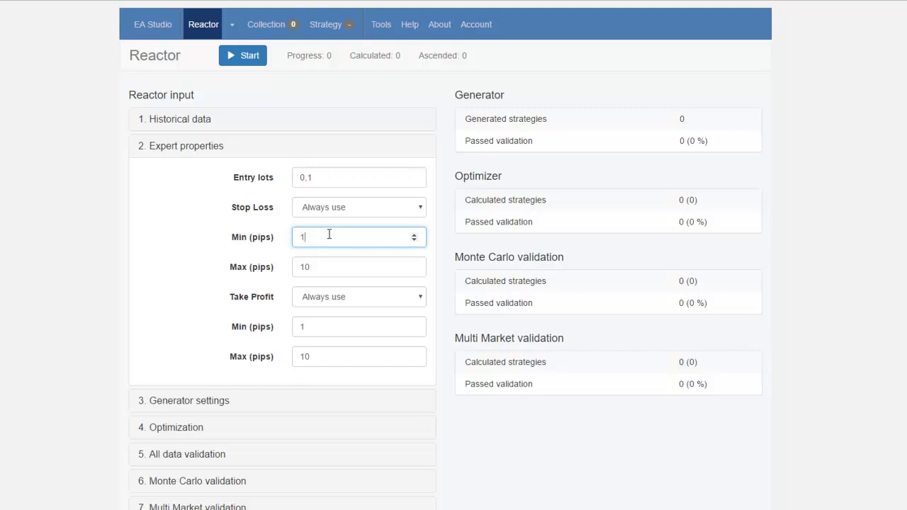
{"action": "type", "text": "0"}
{"action": "left_click_drag", "start_coordinate": [324, 270], "coordinate": [285, 265]}
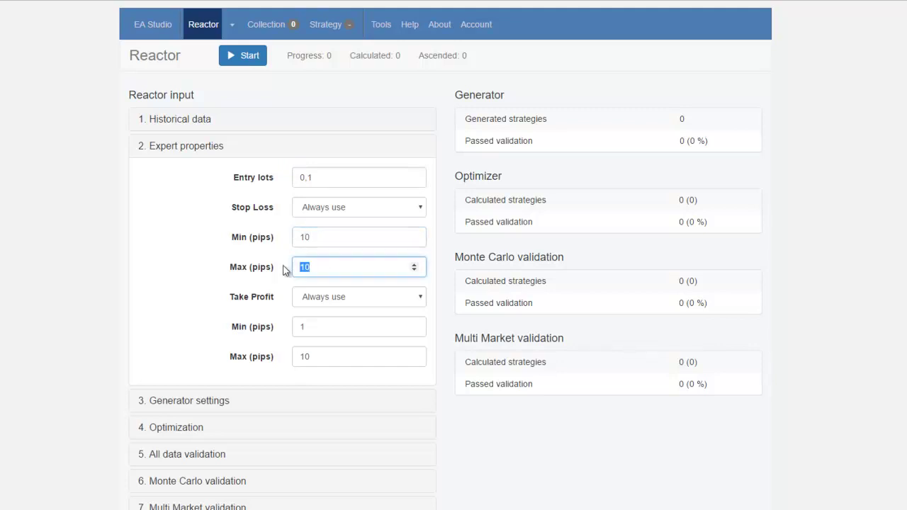
{"action": "type", "text": "50"}
{"action": "left_click", "coordinate": [320, 328]}
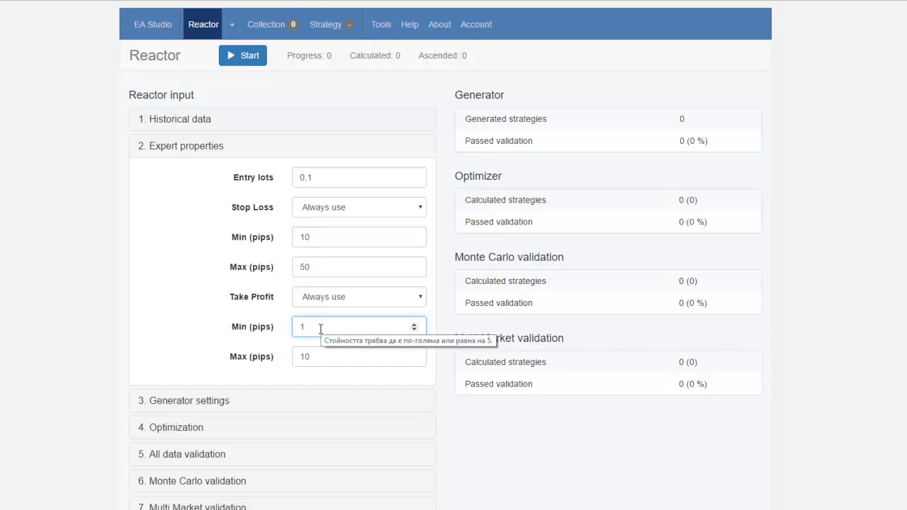
{"action": "left_click_drag", "start_coordinate": [320, 328], "coordinate": [281, 333]}
{"action": "type", "text": "50"}
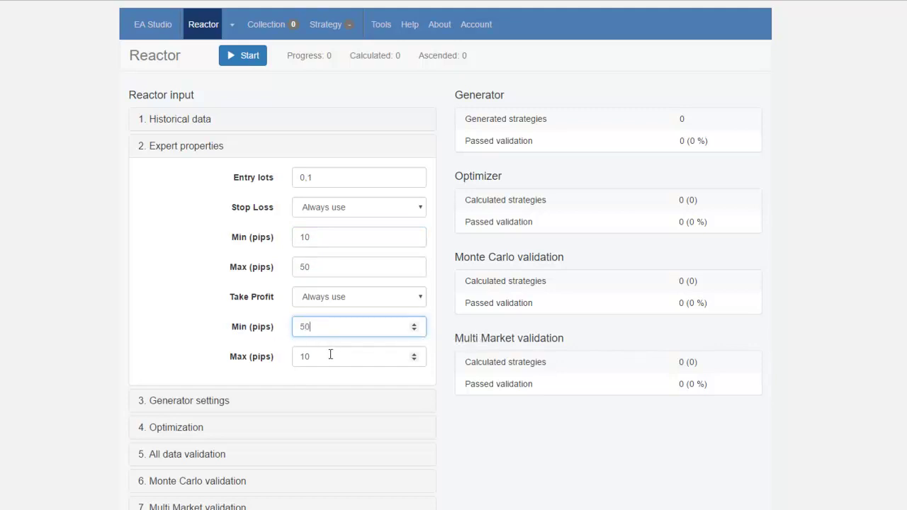
{"action": "left_click", "coordinate": [330, 354]}
{"action": "type", "text": "0"}
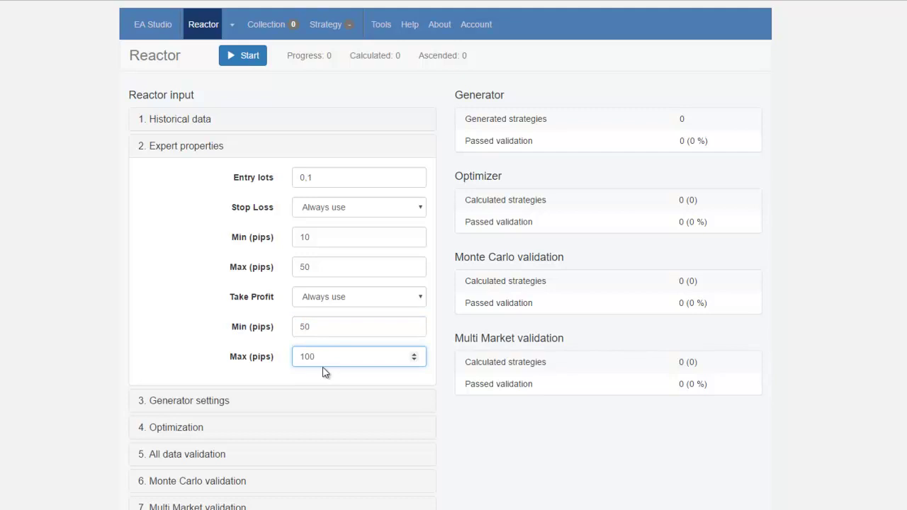
{"action": "left_click", "coordinate": [268, 403]}
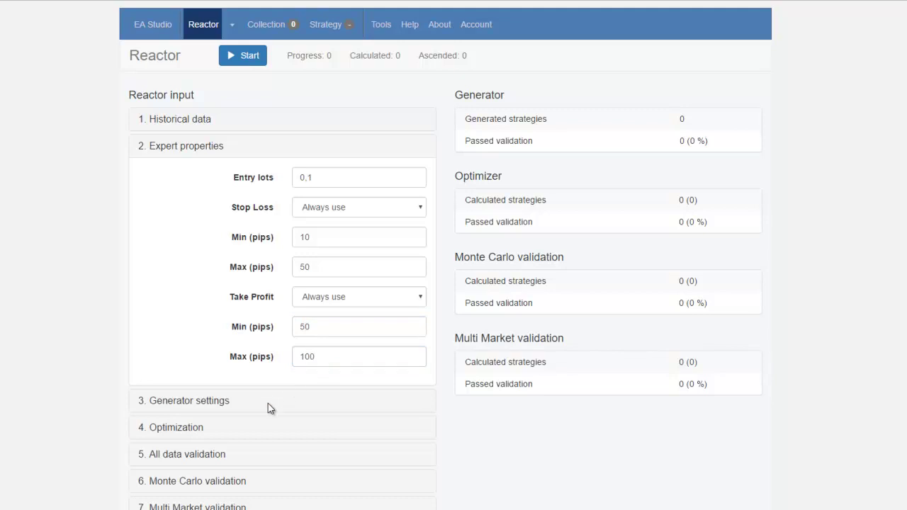
Set the generator working time to 500 minutes
{"action": "left_click", "coordinate": [202, 402]}
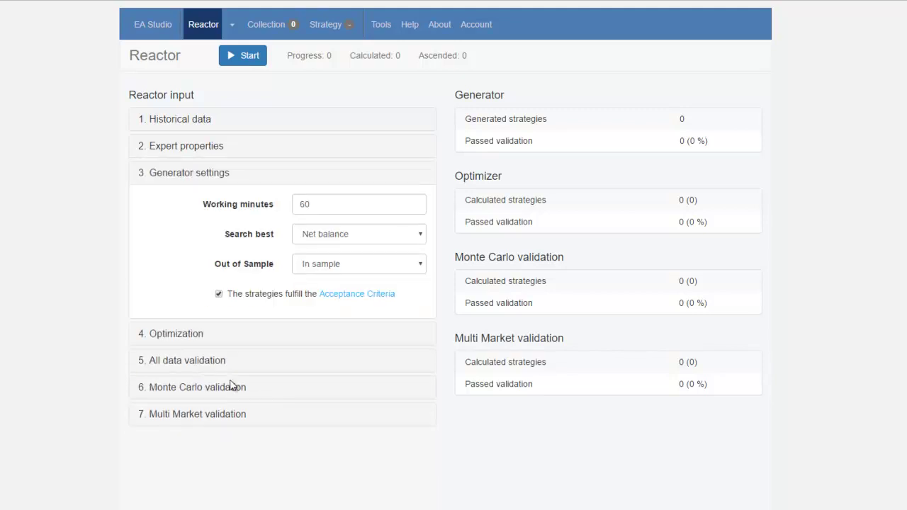
{"action": "double_click", "coordinate": [306, 205]}
{"action": "type", "text": "500"}
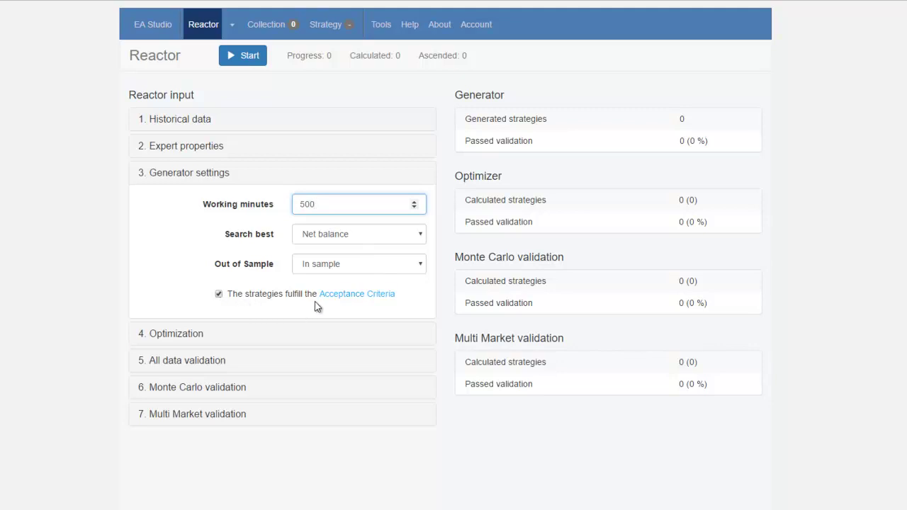
Enable the minimum count of trades acceptance criterion at 300, then return to Reactor
{"action": "left_click", "coordinate": [338, 295]}
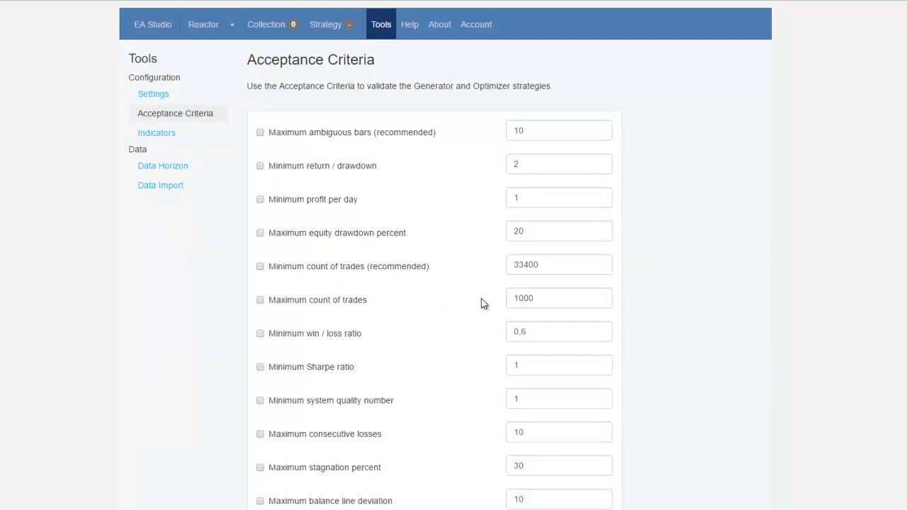
{"action": "left_click", "coordinate": [304, 269]}
{"action": "double_click", "coordinate": [568, 266]}
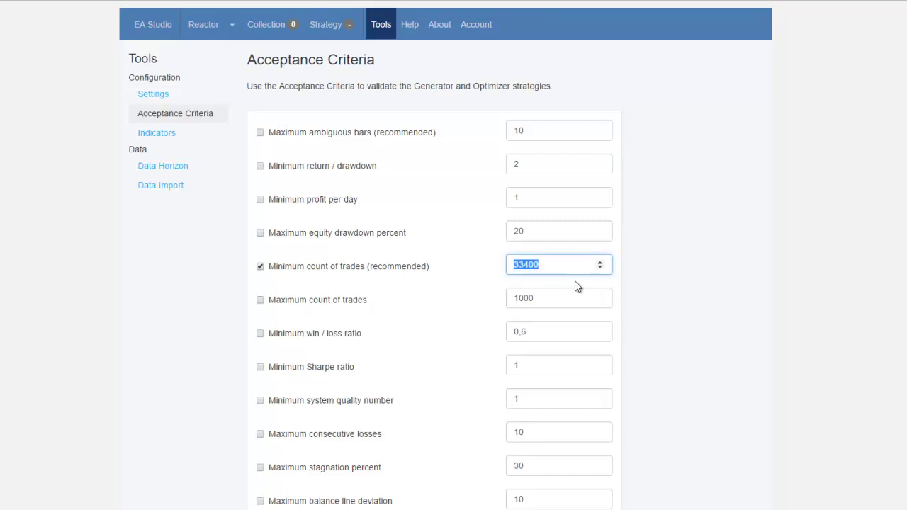
{"action": "type", "text": "300"}
{"action": "left_click", "coordinate": [434, 251]}
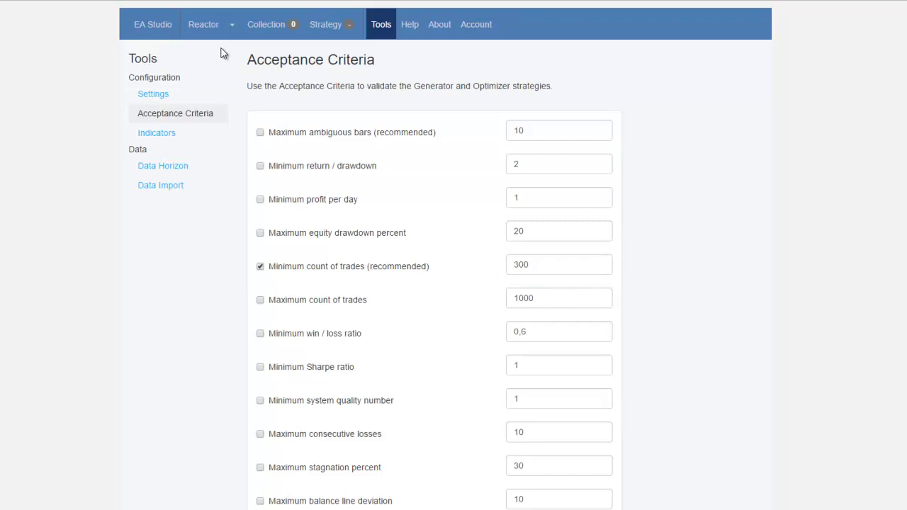
{"action": "left_click", "coordinate": [199, 28]}
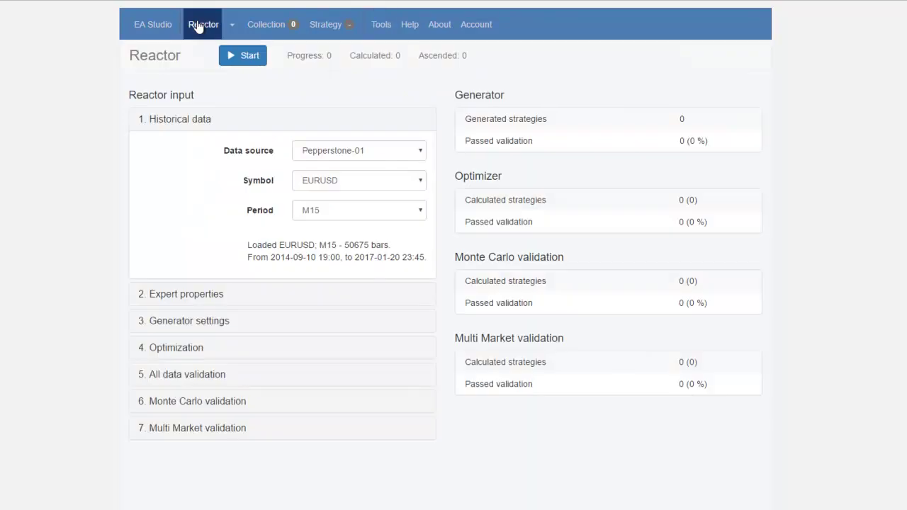
{"action": "left_click", "coordinate": [189, 354]}
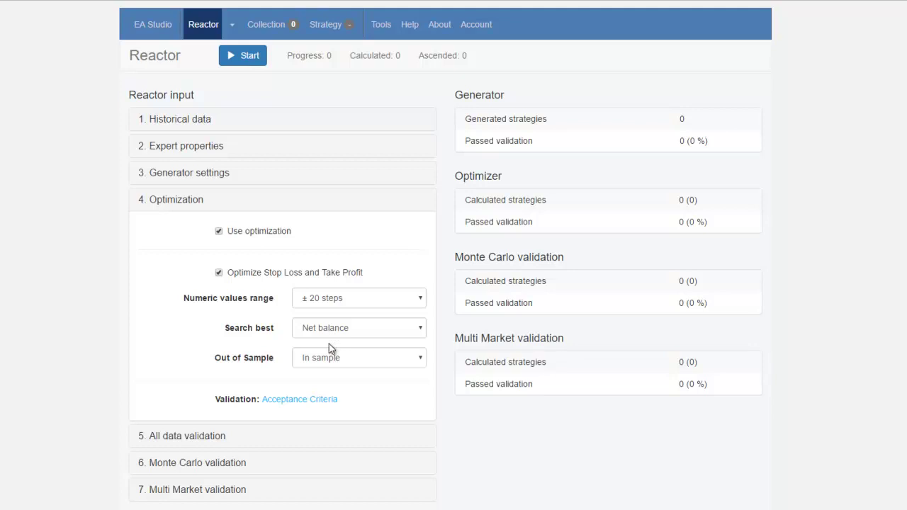
{"action": "left_click", "coordinate": [275, 401]}
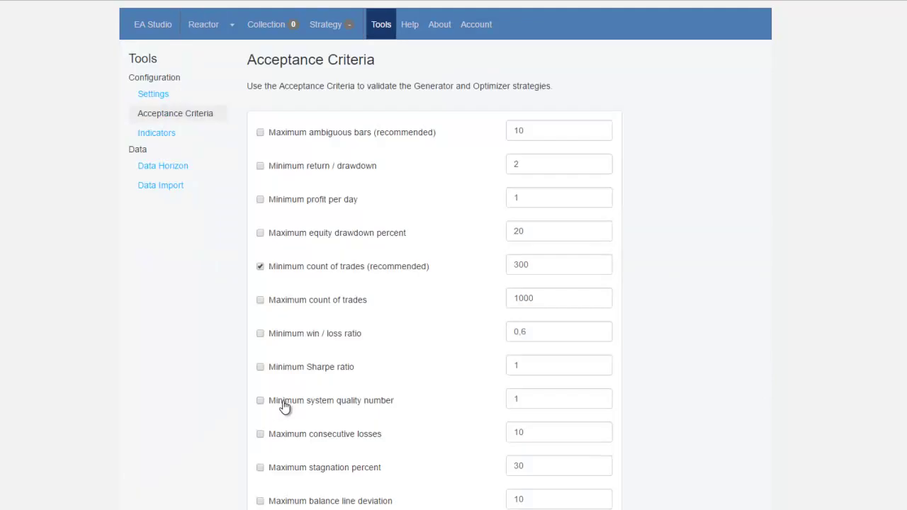
{"action": "left_click", "coordinate": [207, 23]}
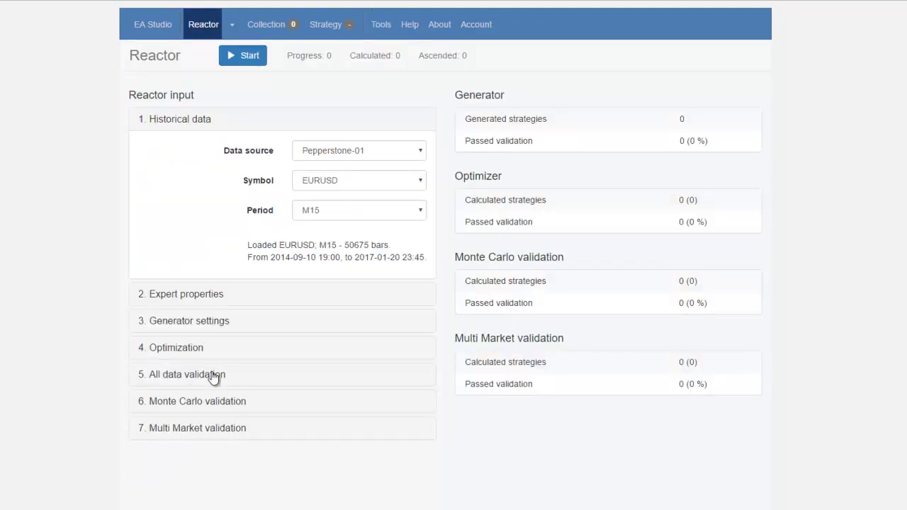
Expand all-data validation and leave it off, then expand Monte Carlo validation
{"action": "left_click", "coordinate": [213, 374]}
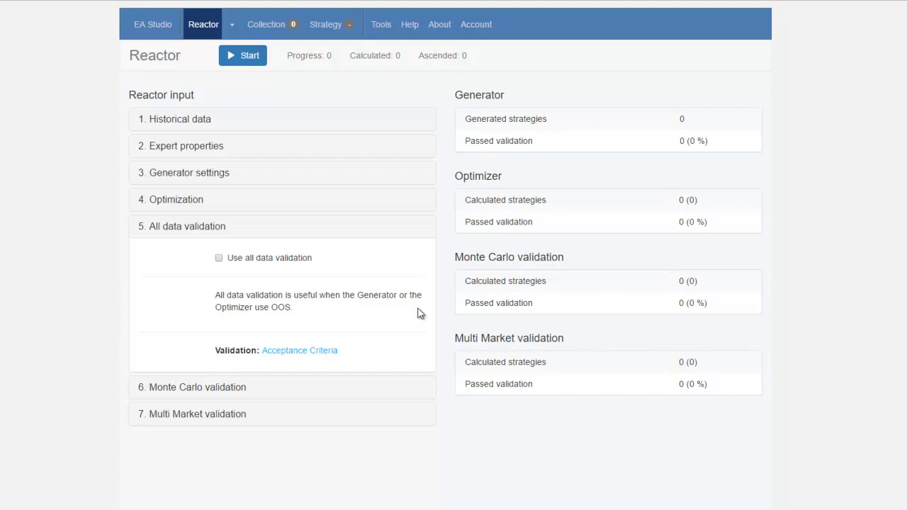
{"action": "left_click", "coordinate": [206, 388]}
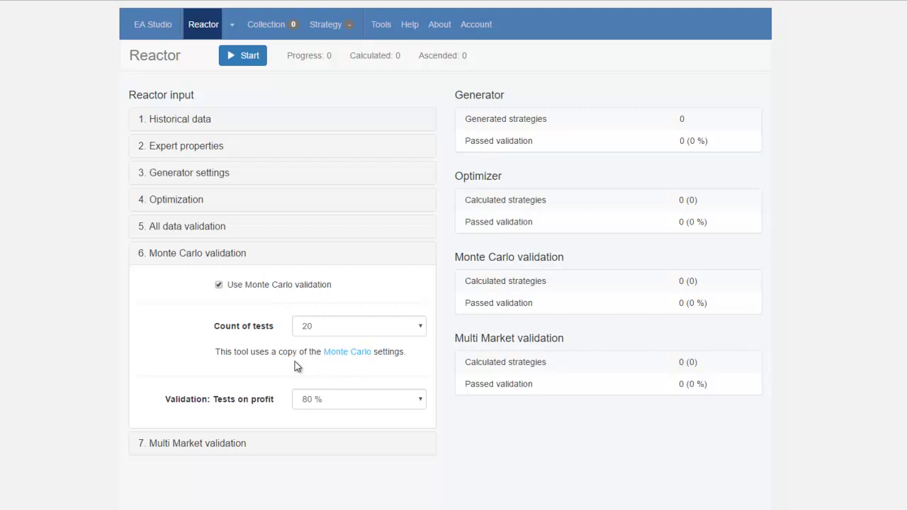
Review the Monte Carlo settings and keep 80% of tests required on profit
{"action": "left_click", "coordinate": [345, 354]}
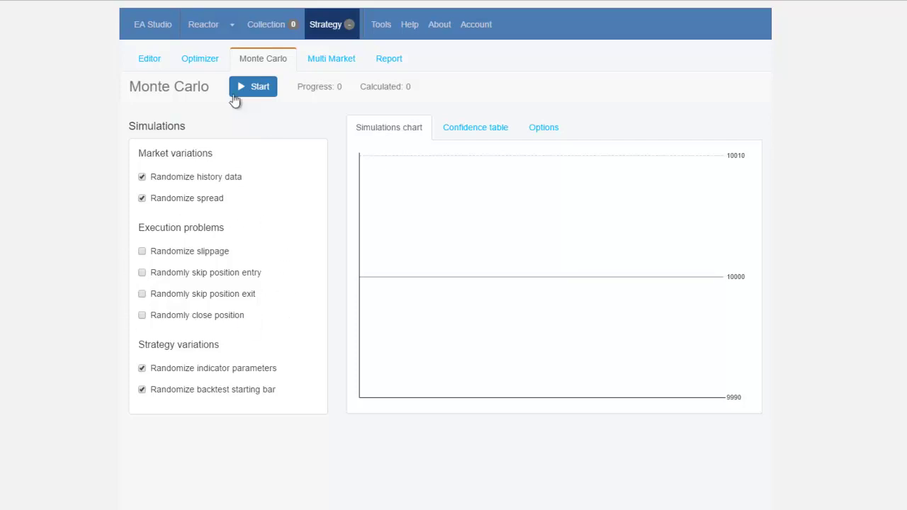
{"action": "left_click", "coordinate": [204, 30]}
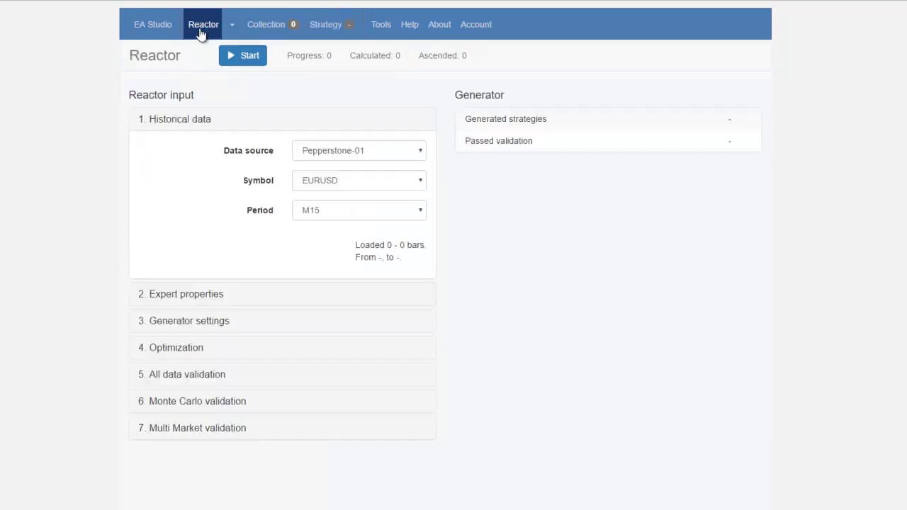
{"action": "left_click", "coordinate": [213, 402]}
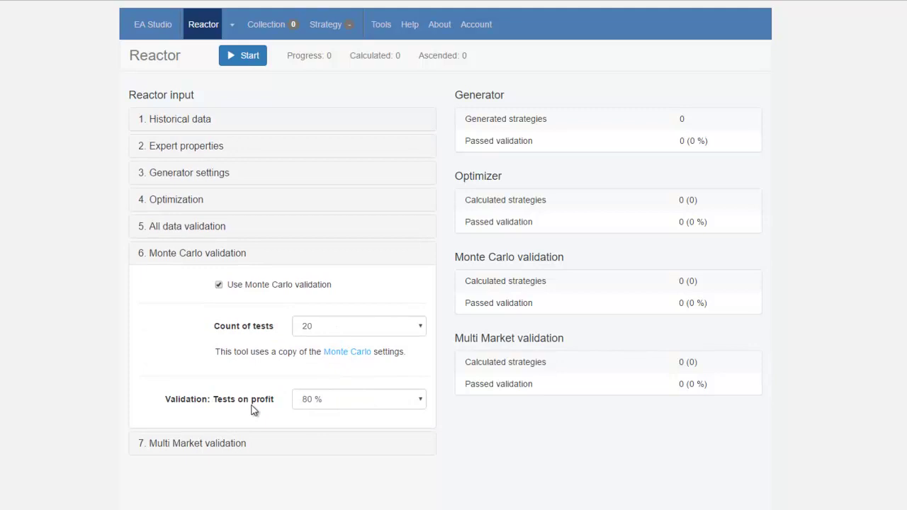
{"action": "left_click", "coordinate": [404, 402]}
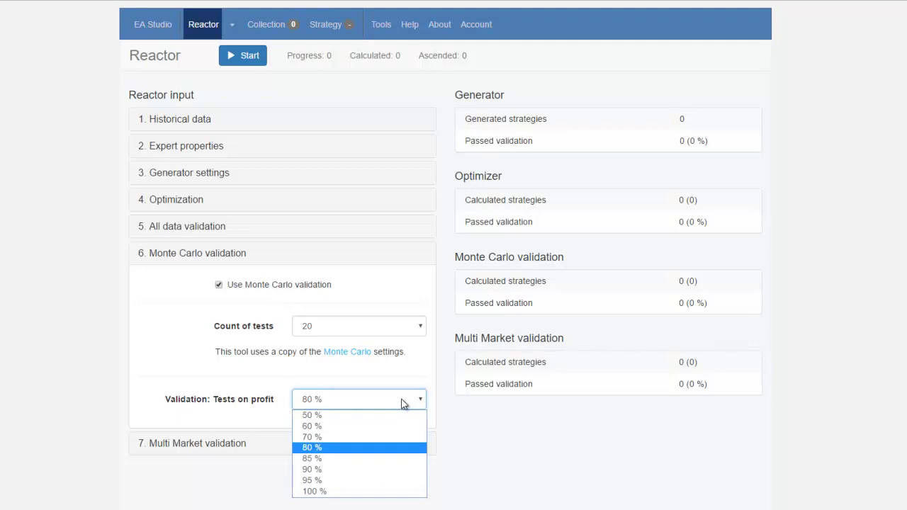
{"action": "left_click", "coordinate": [376, 447]}
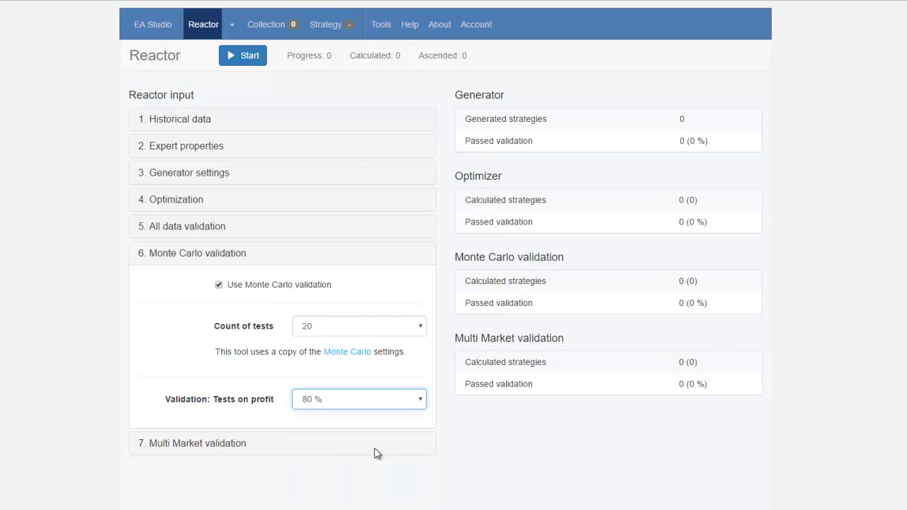
{"action": "left_click", "coordinate": [241, 443]}
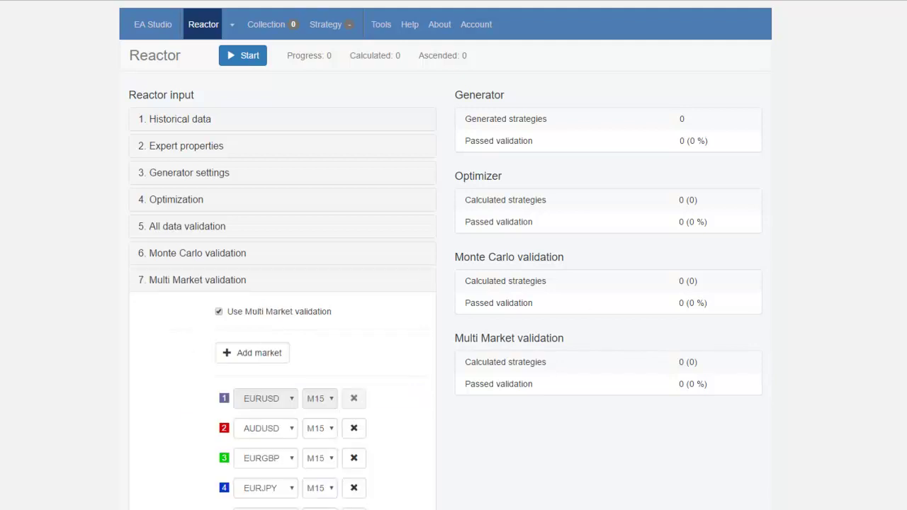
Add GBPUSD and USDJPY validation markets and require 5 markets on profit
{"action": "scroll", "coordinate": [454, 283], "scroll_direction": "down", "scroll_amount": 2}
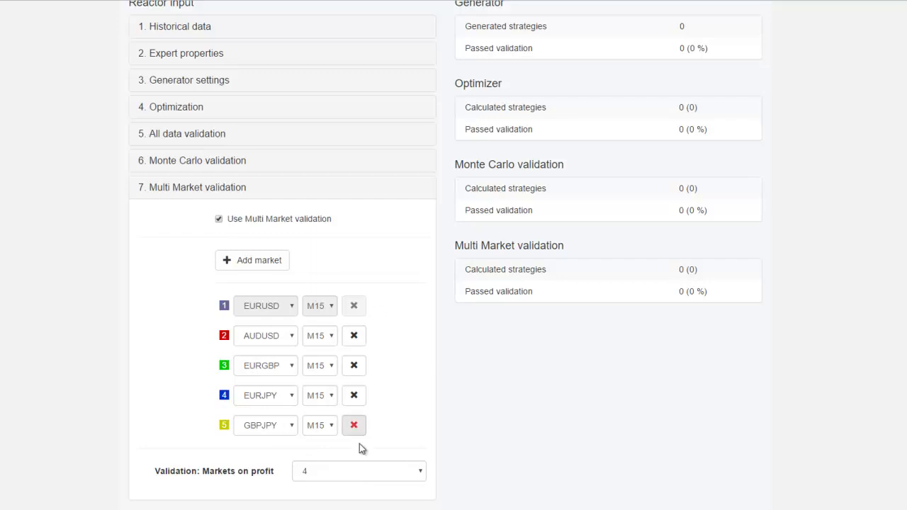
{"action": "left_click", "coordinate": [262, 259]}
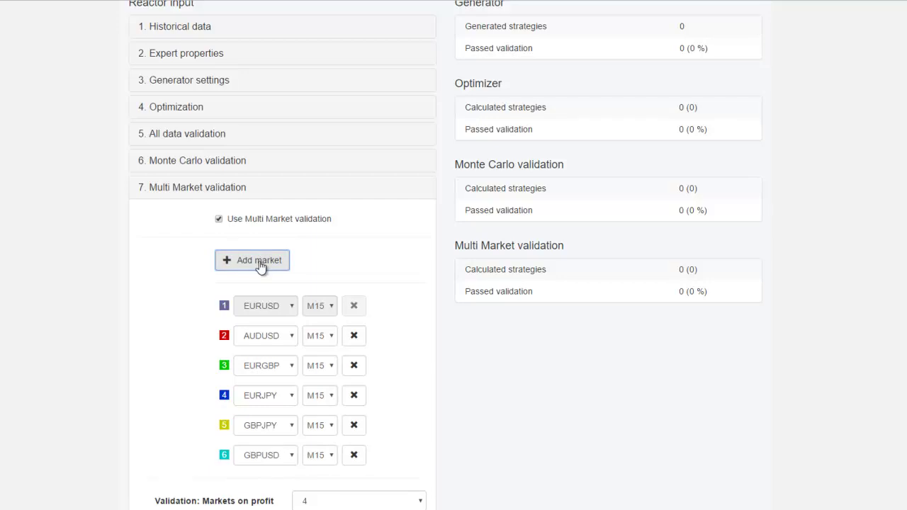
{"action": "left_click", "coordinate": [261, 266]}
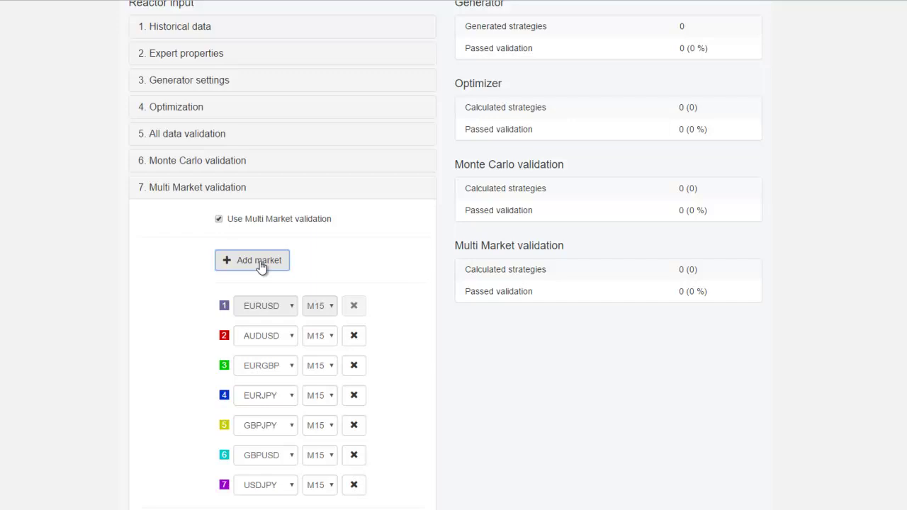
{"action": "scroll", "coordinate": [261, 266], "scroll_direction": "down", "scroll_amount": 1}
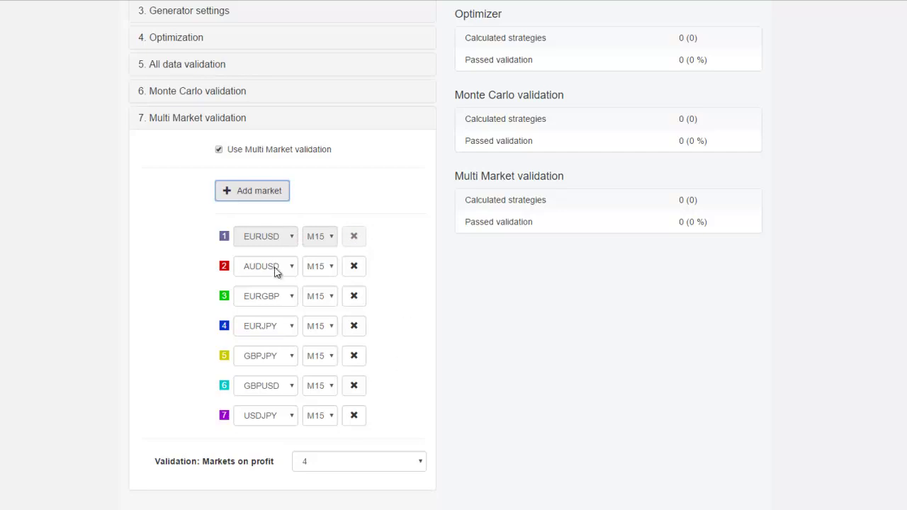
{"action": "left_click", "coordinate": [328, 466]}
{"action": "left_click", "coordinate": [360, 509]}
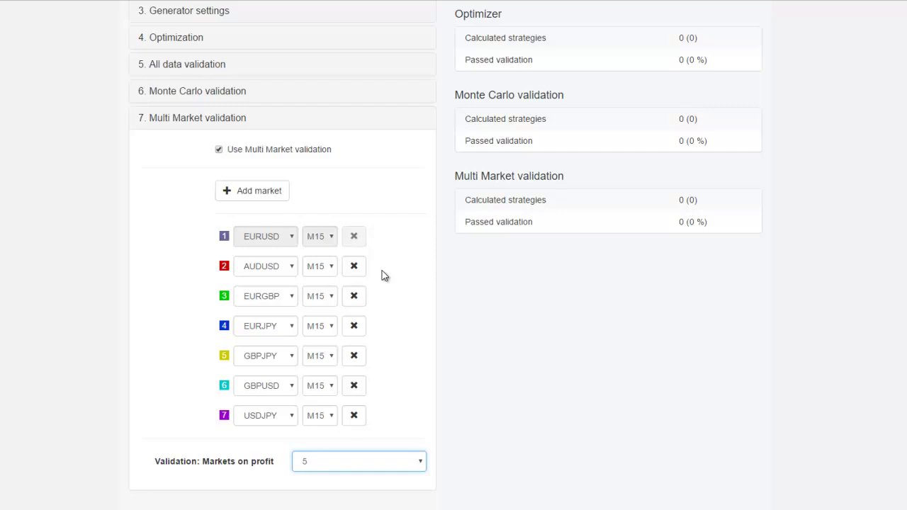
{"action": "scroll", "coordinate": [382, 270], "scroll_direction": "up", "scroll_amount": 3}
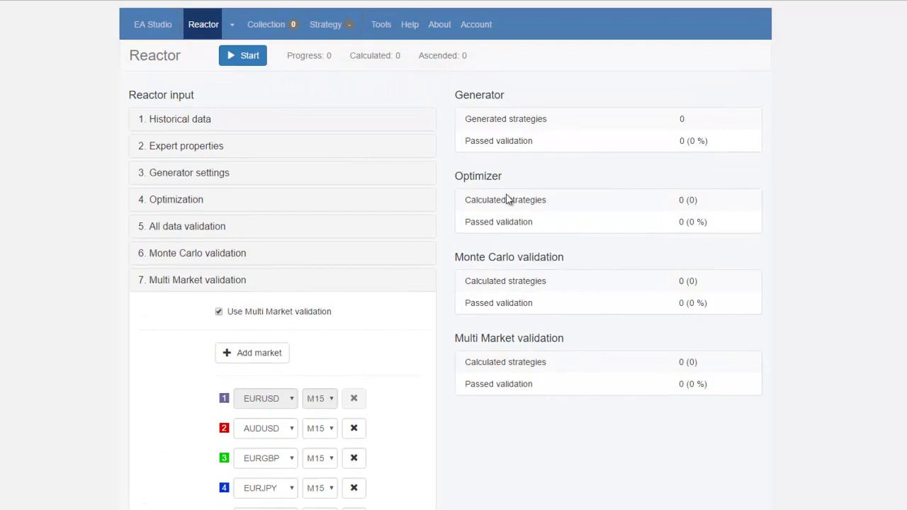
Start the Reactor generating and validating strategies
{"action": "left_click", "coordinate": [241, 62]}
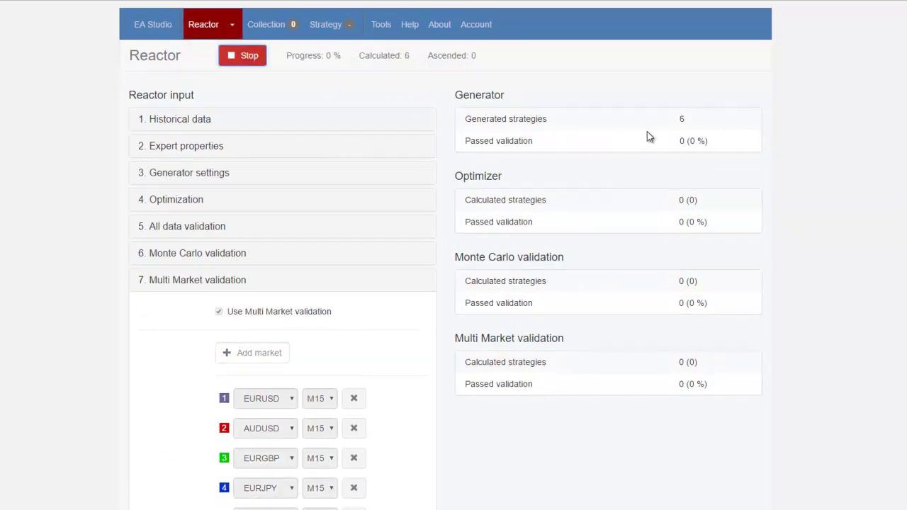